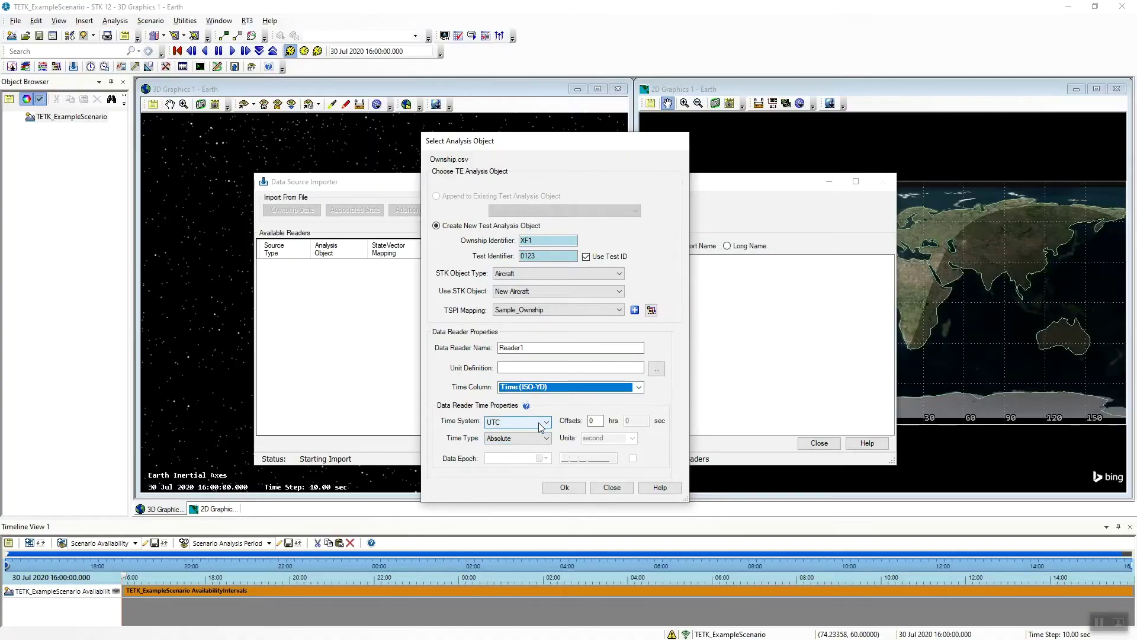
Step: Import Ownship.csv with the UTC time system and Absolute time type, adjusting the scenario time to match the data source
click(541, 422)
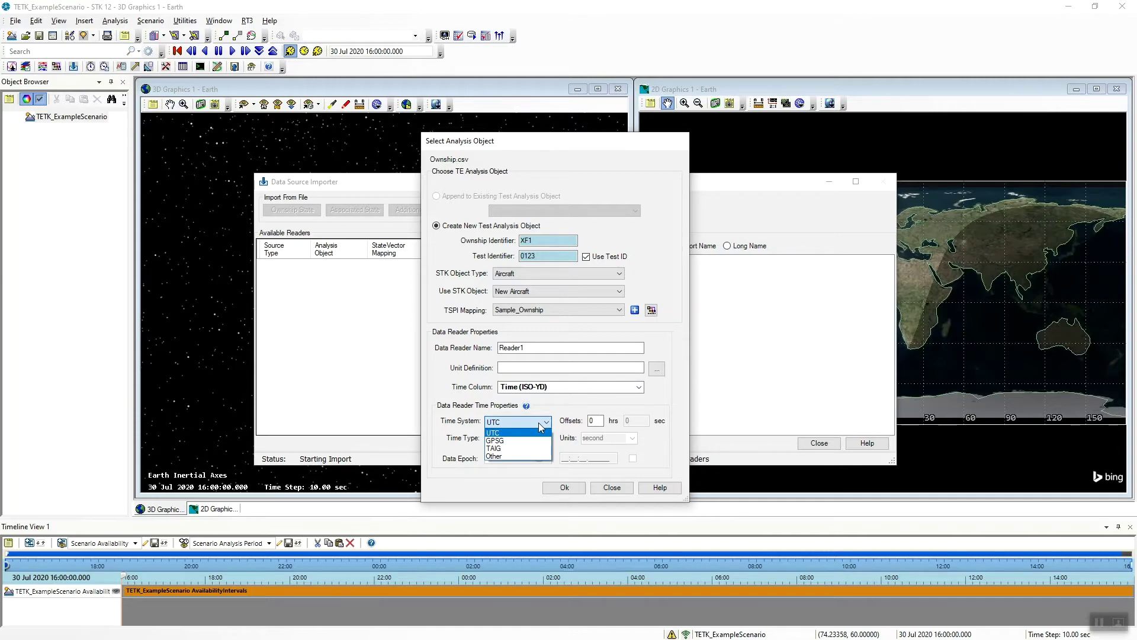
click(536, 432)
click(540, 438)
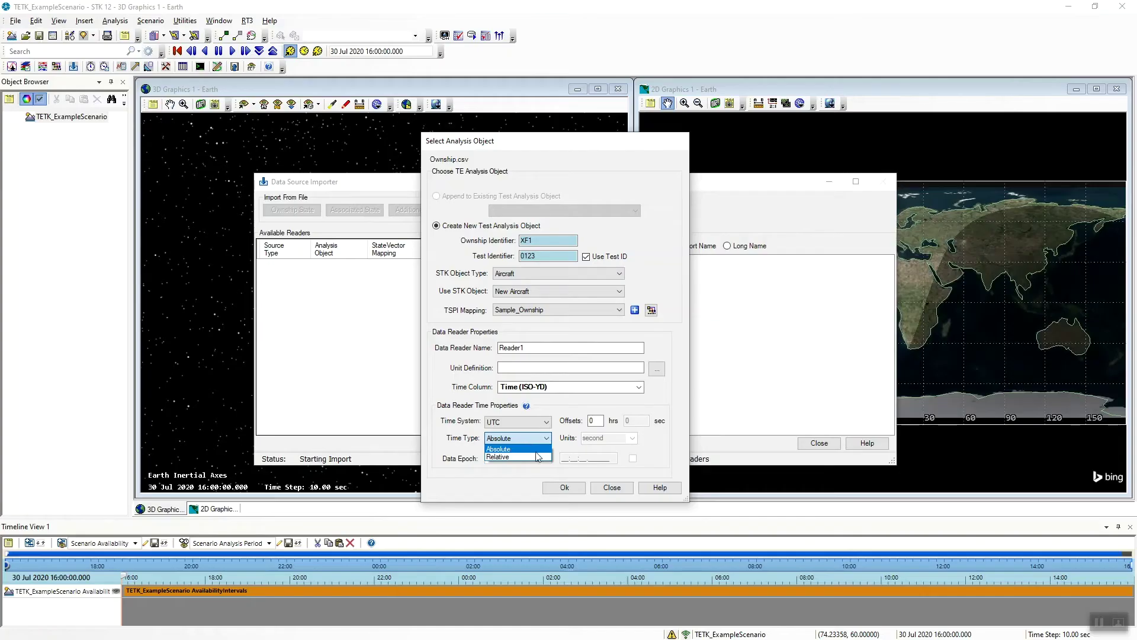
click(539, 457)
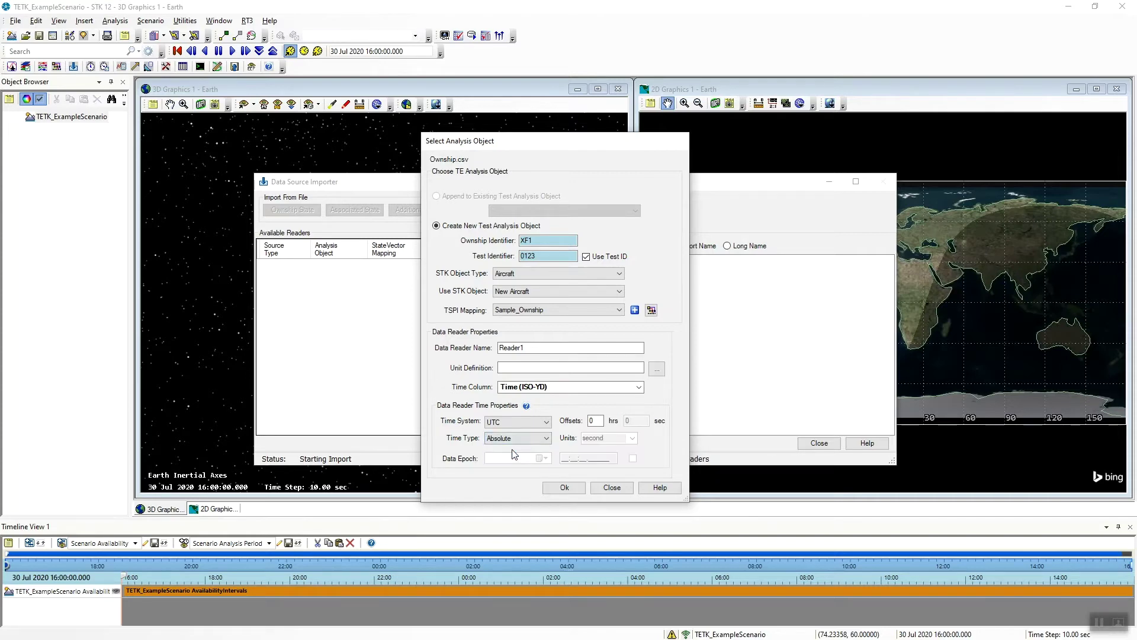
click(566, 488)
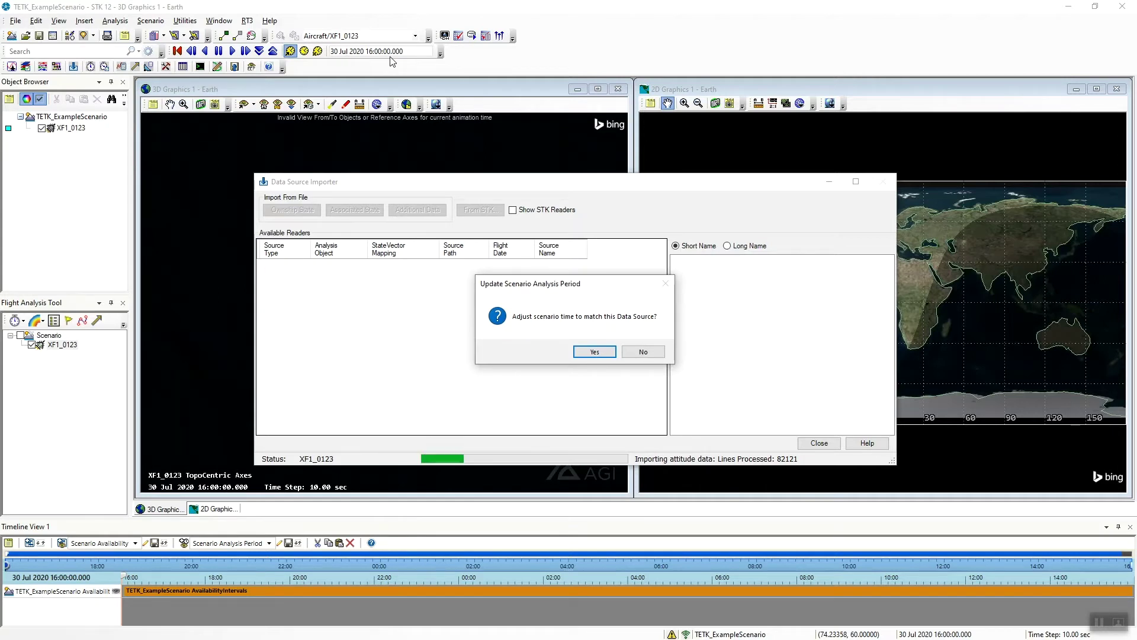
click(601, 353)
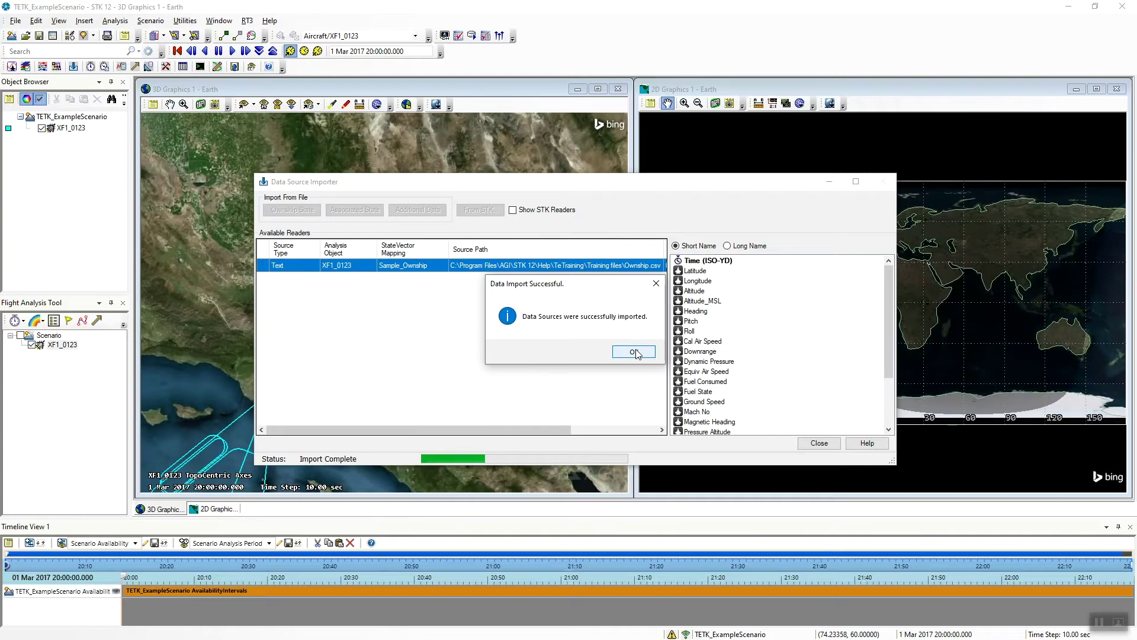
click(635, 352)
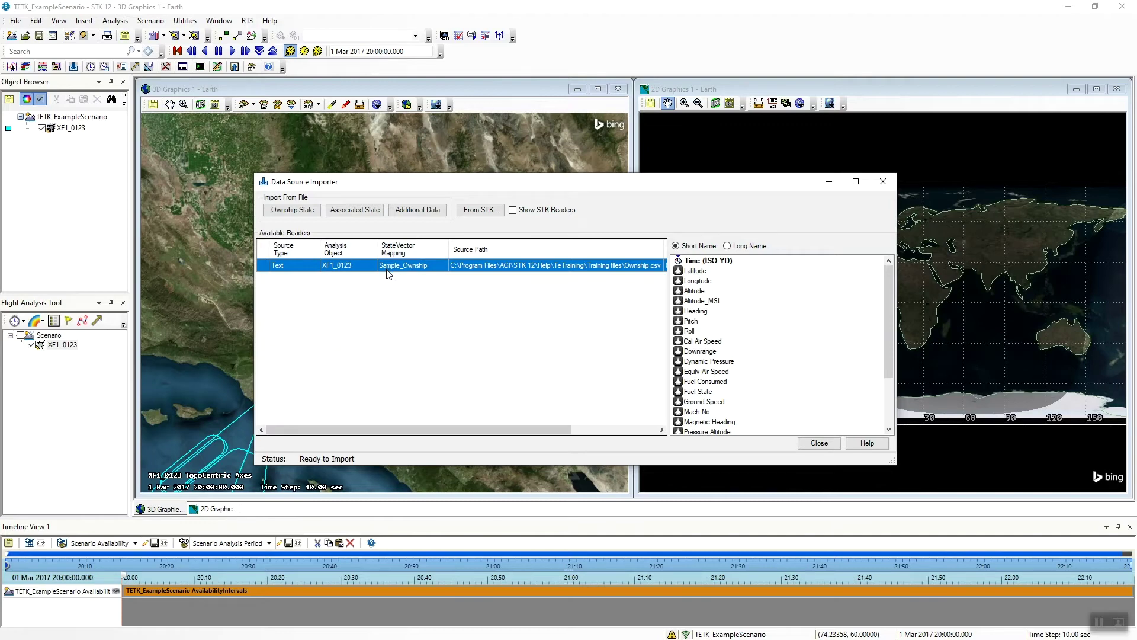
Step: Review the imported ownship reader and its list of available data fields
drag(440, 431, 414, 438)
scroll(884, 351, down, 3)
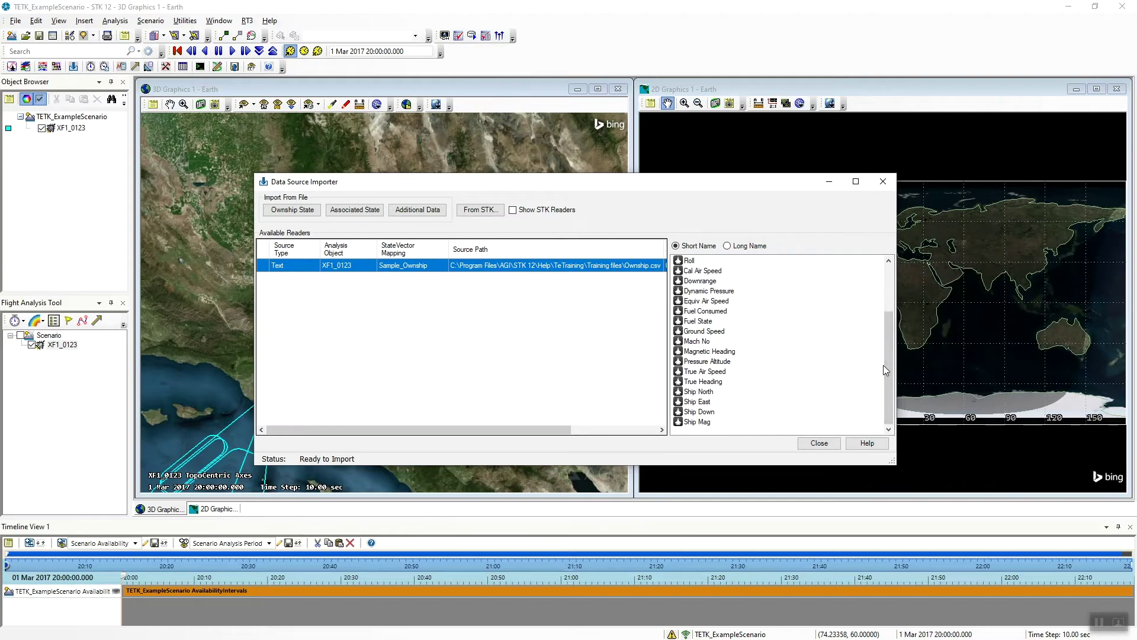
scroll(883, 365, up, 3)
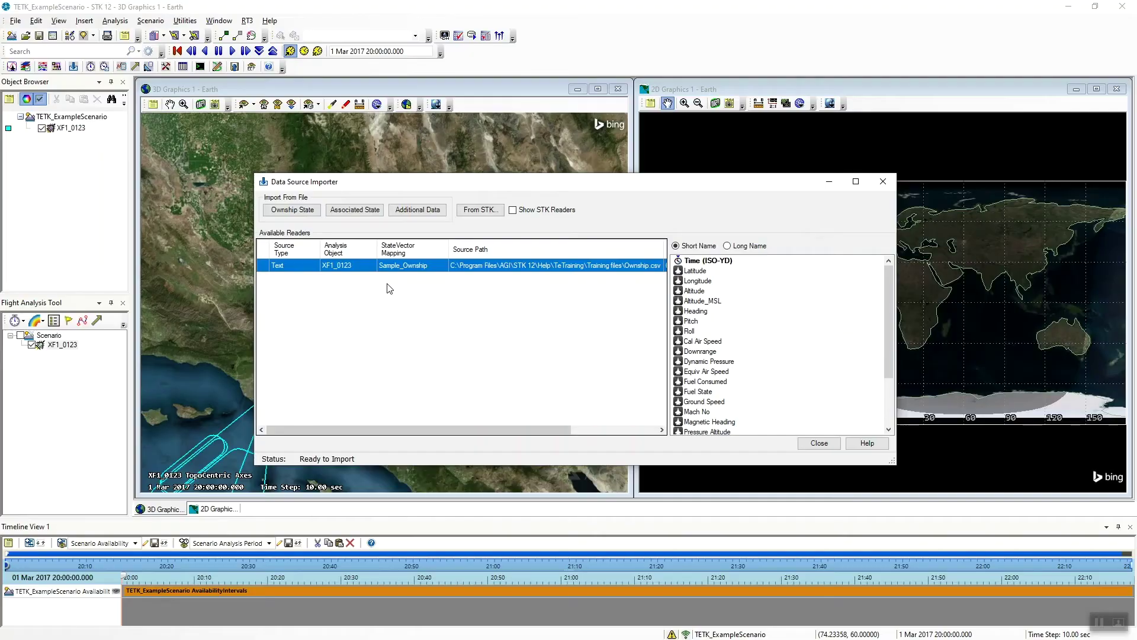
drag(886, 341, 886, 391)
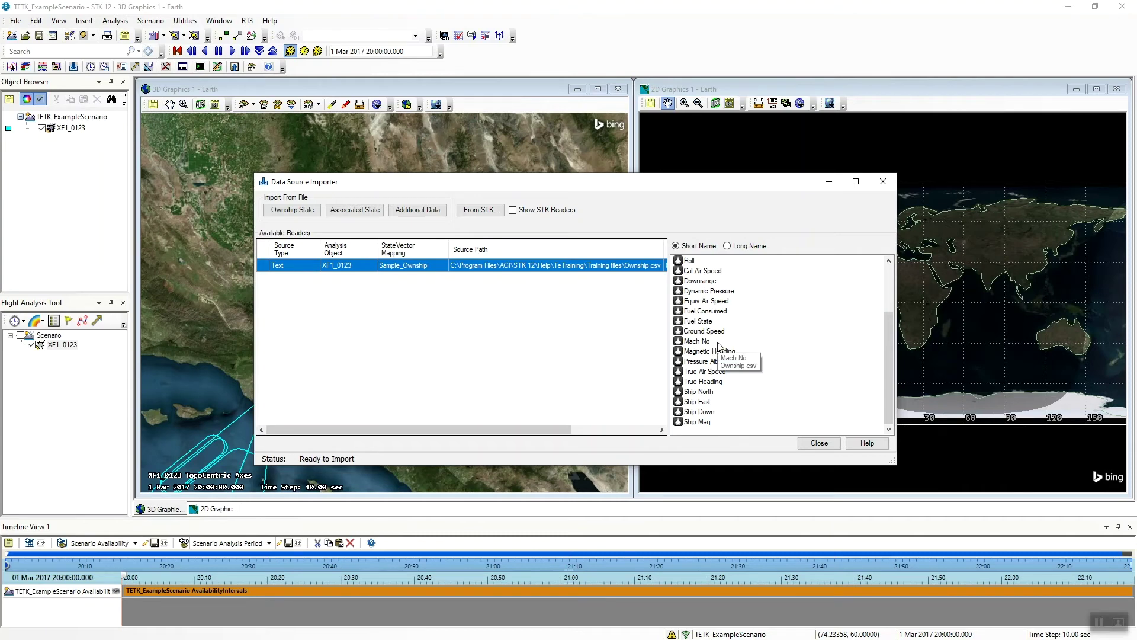
Step: Import Target1.csv as an associated state for the ownship, naming the associated aircraft Target1
click(364, 209)
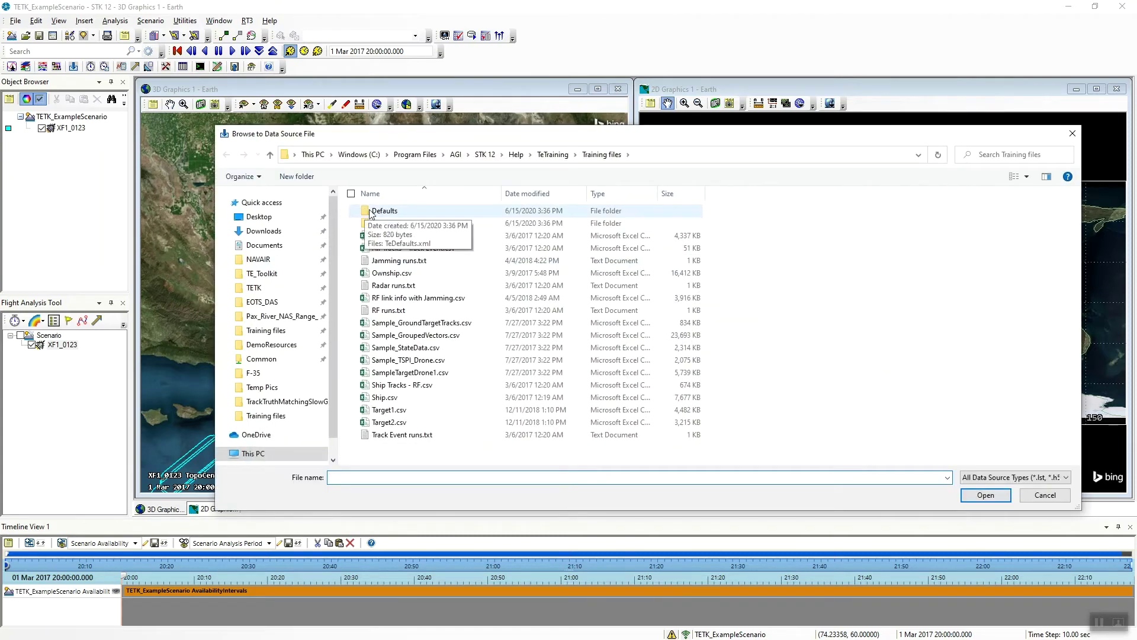
click(423, 414)
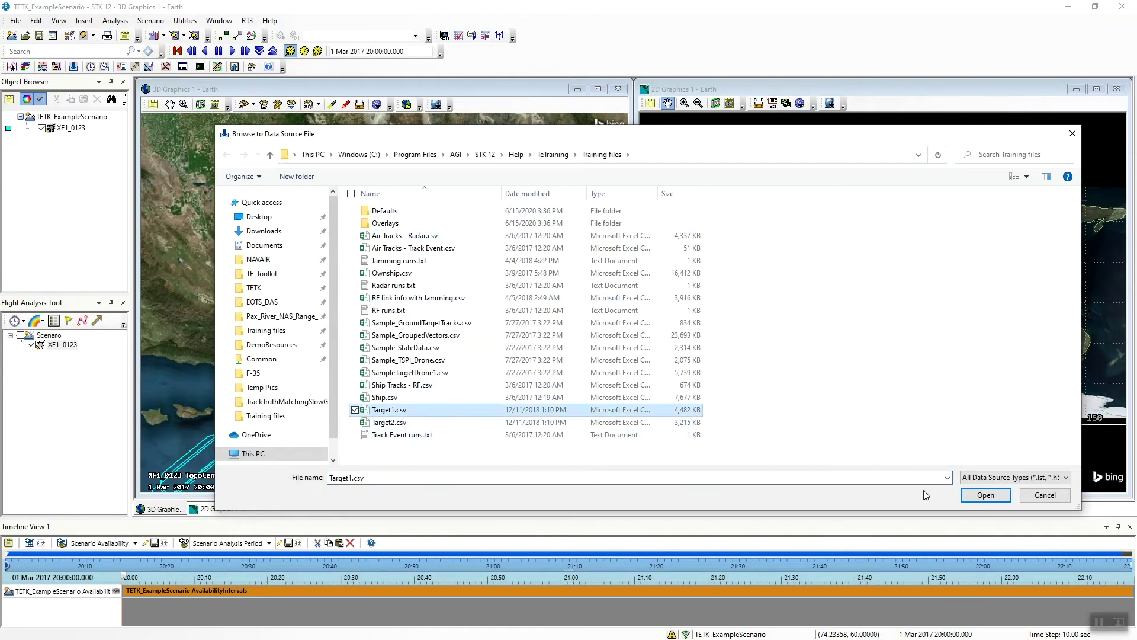
click(985, 495)
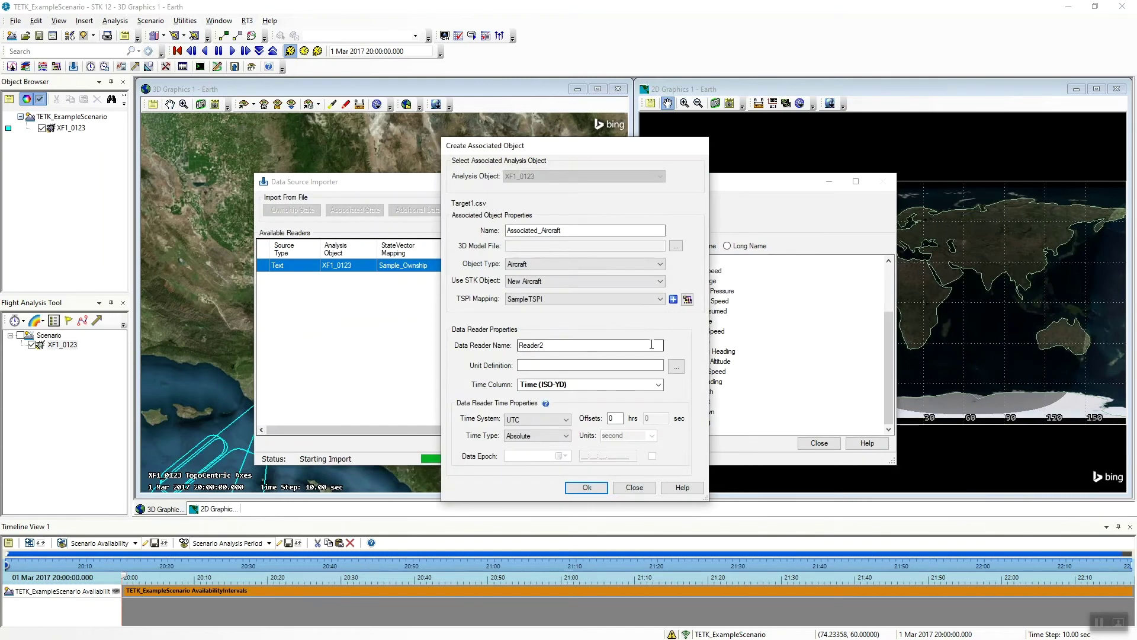
drag(597, 231, 391, 229)
text(T)
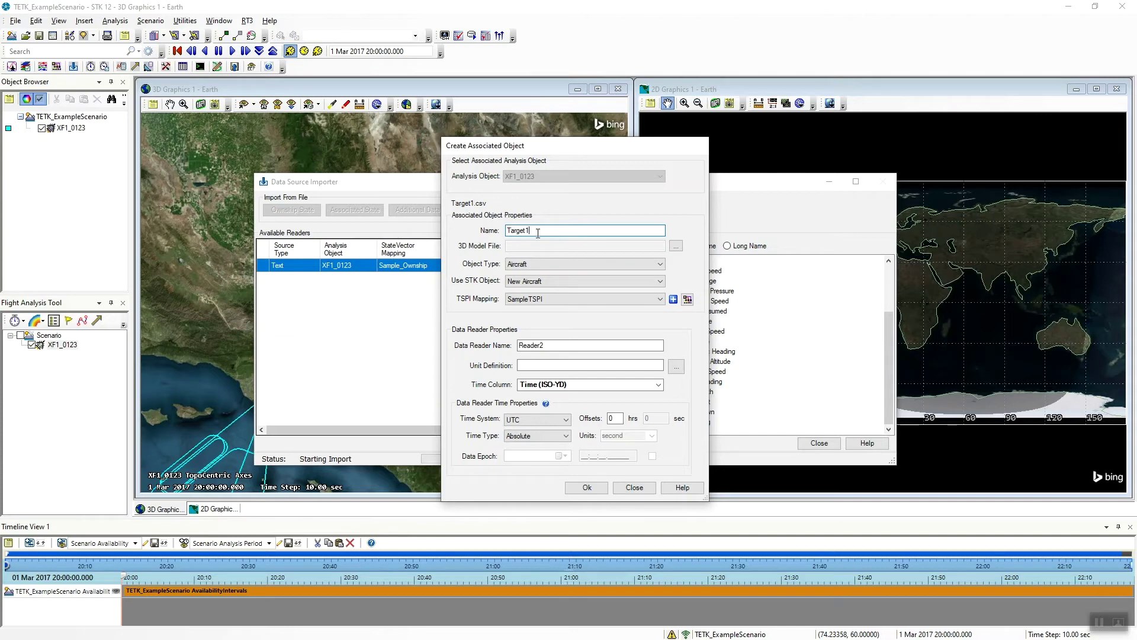
text(arget1)
click(587, 486)
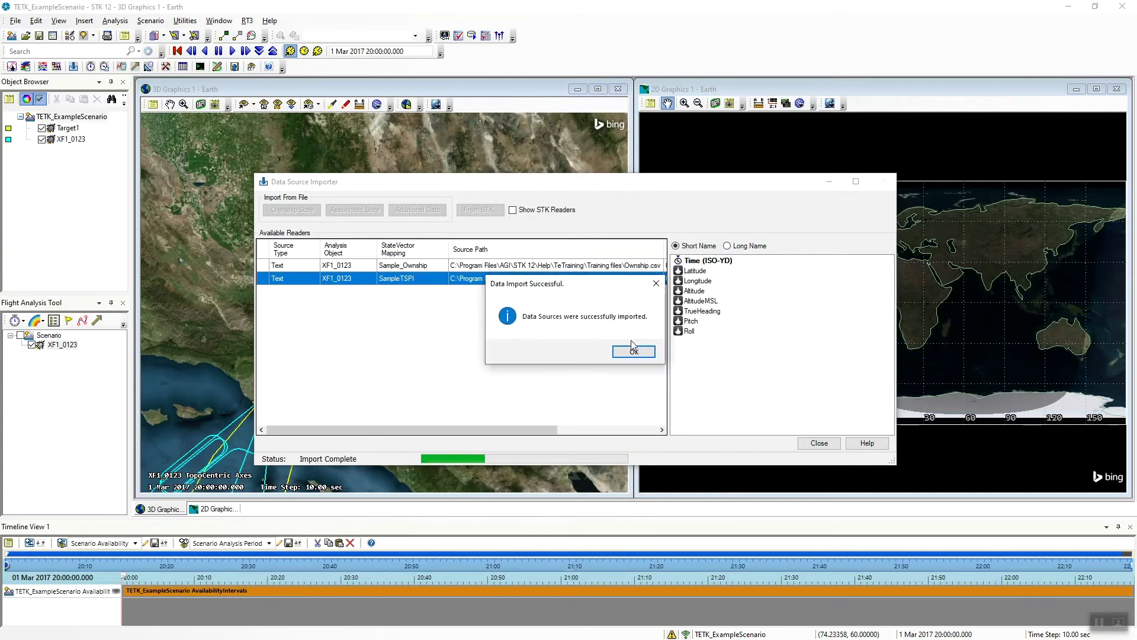
click(630, 351)
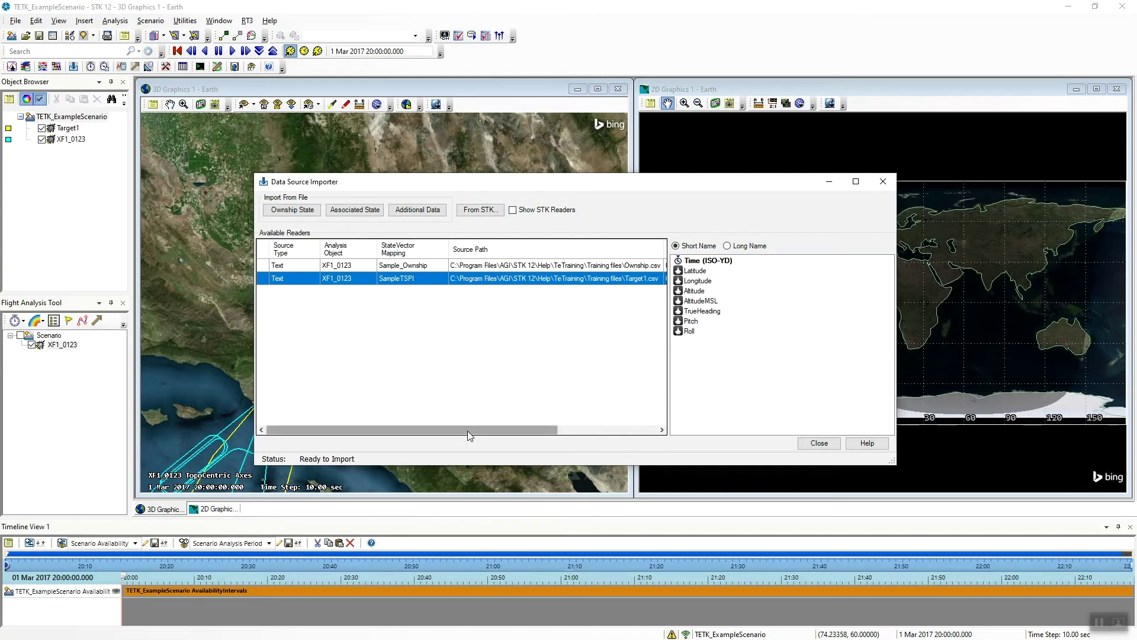
Step: Attach the STK TrueOfDateRotating and Fixed heading data to the existing analysis object XF1_0123 with a 0.100-second time step
drag(467, 431, 489, 431)
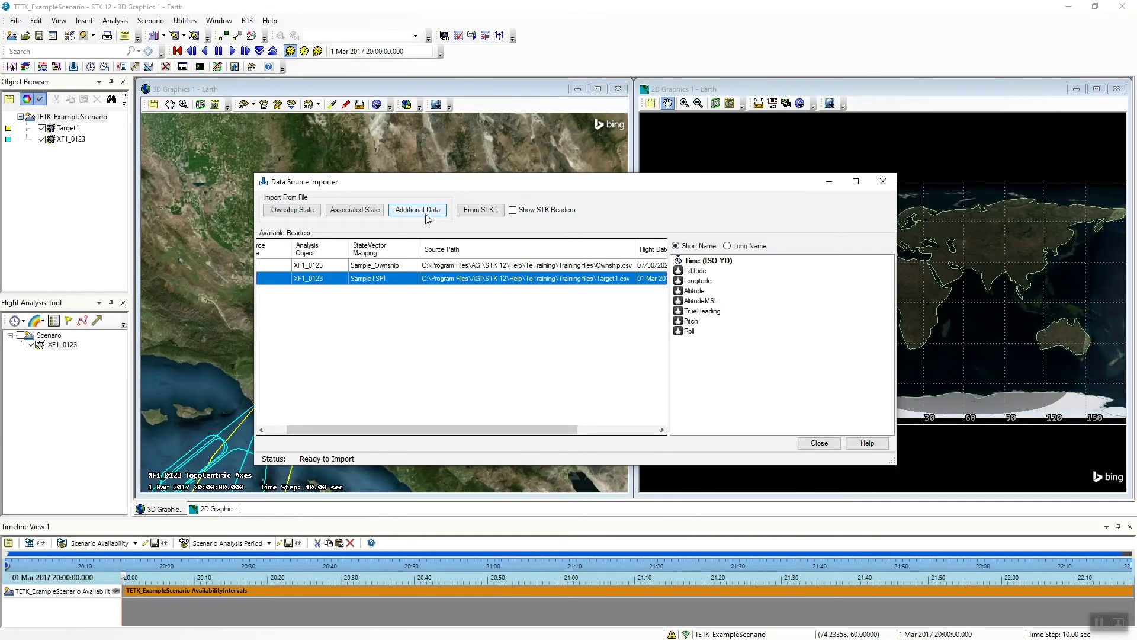
click(487, 212)
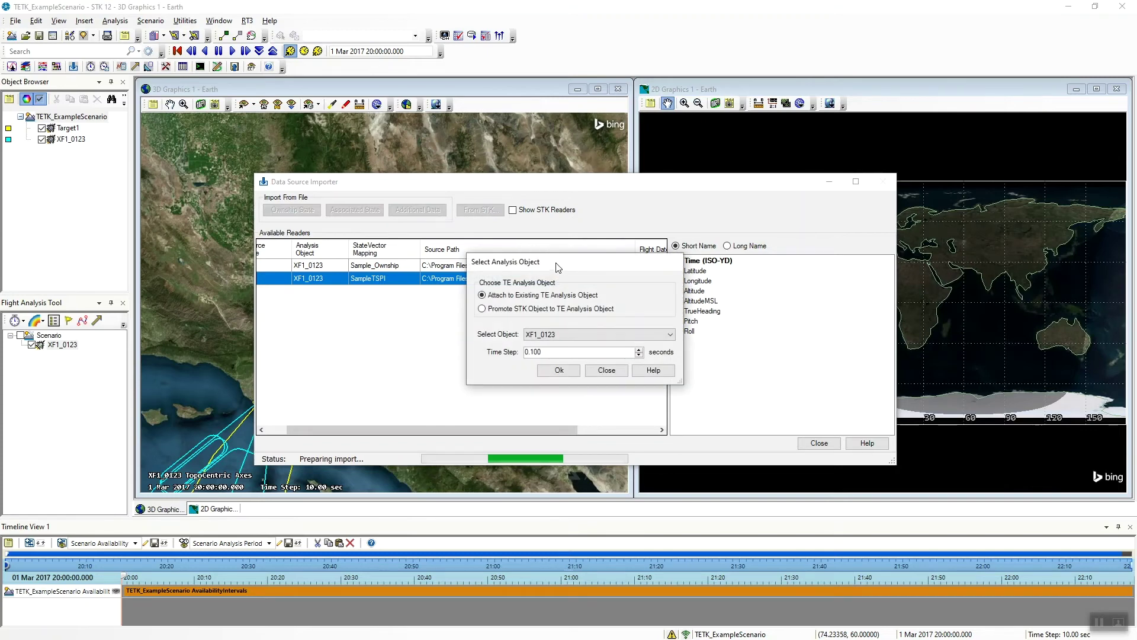
drag(560, 268, 542, 253)
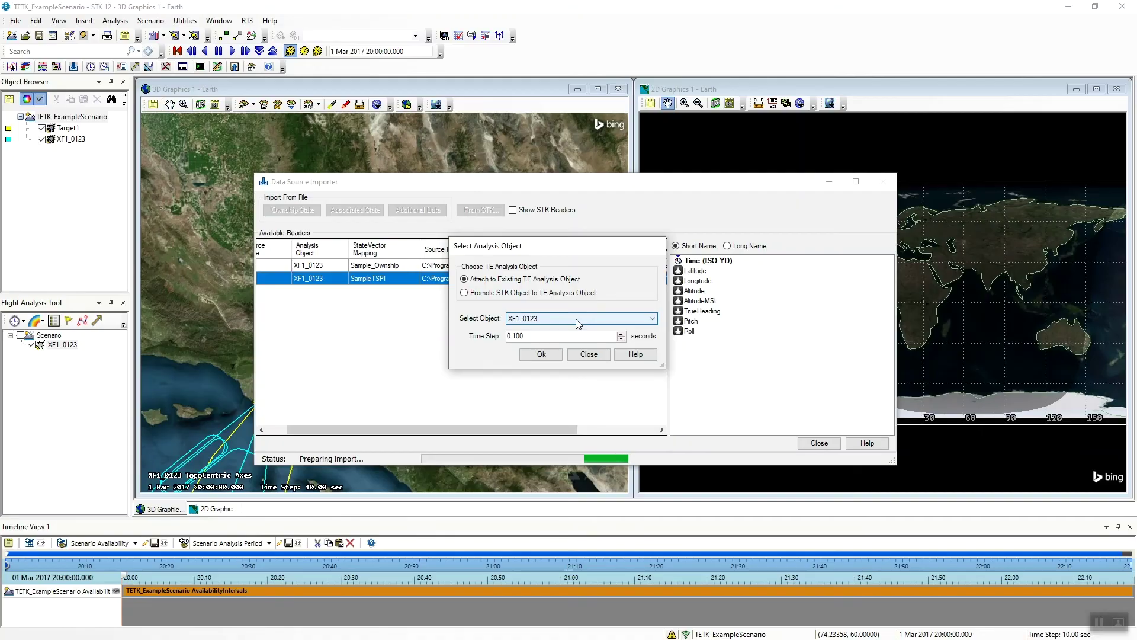
click(540, 353)
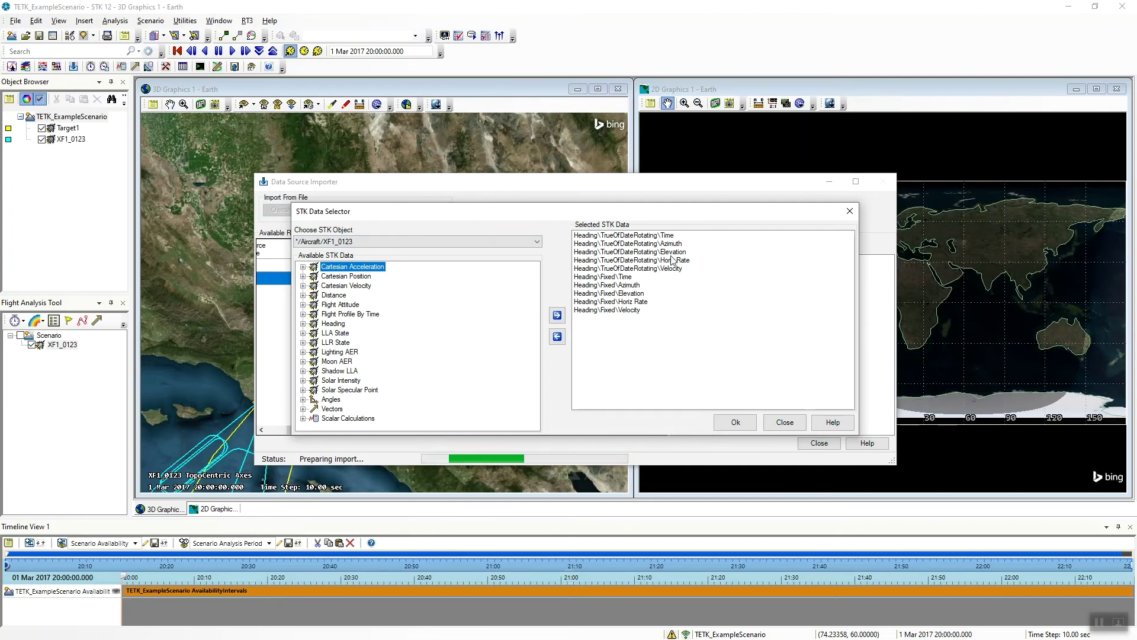
click(736, 424)
click(636, 351)
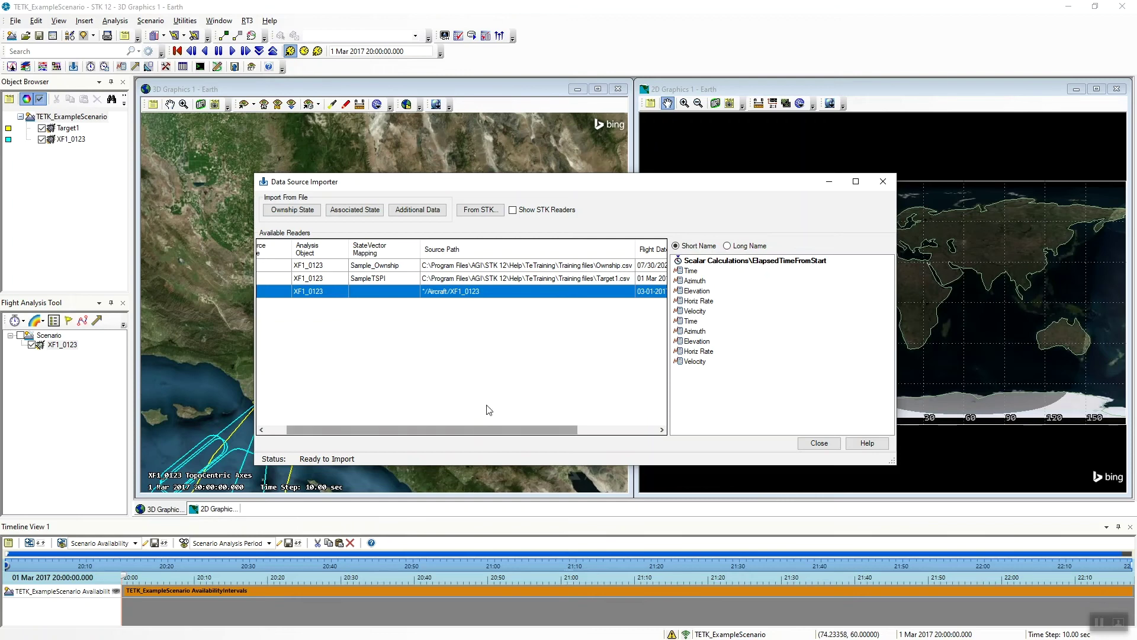
Step: Check the option to promote the STK object Target1 to a TE analysis object, and cancel it
click(482, 211)
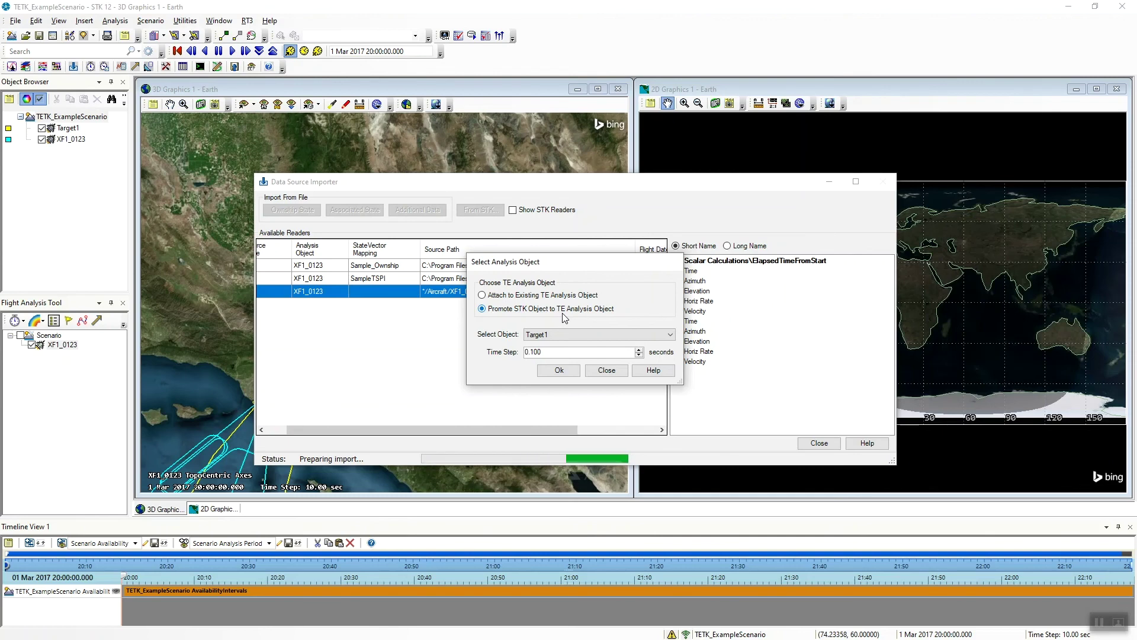
click(606, 371)
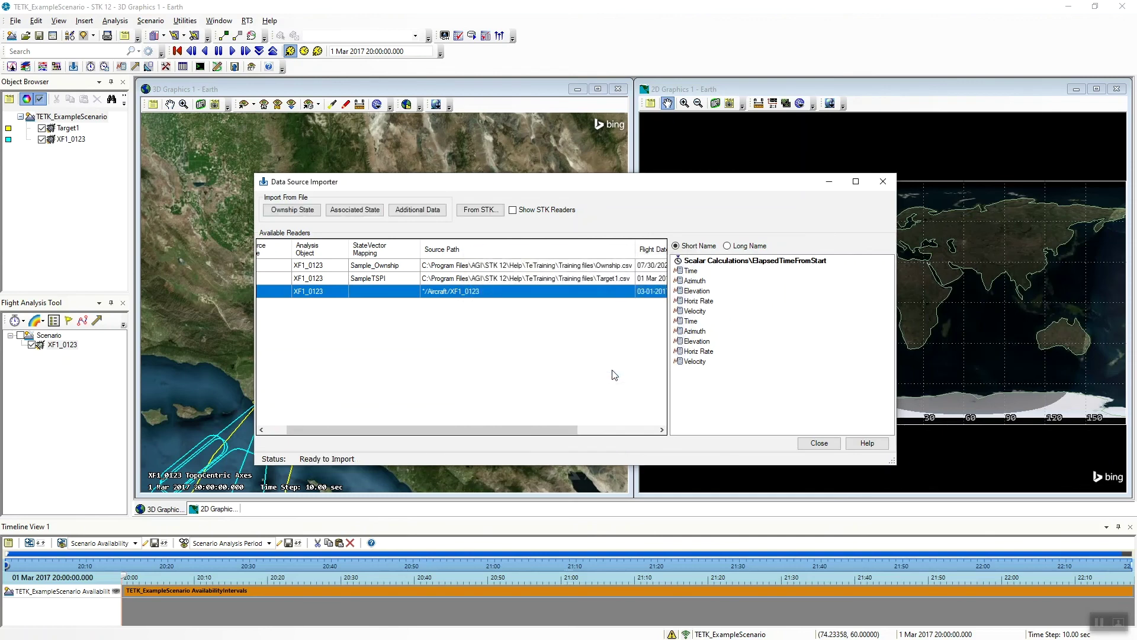
Step: Turn on the display of STK readers among the available readers
click(536, 215)
click(536, 215)
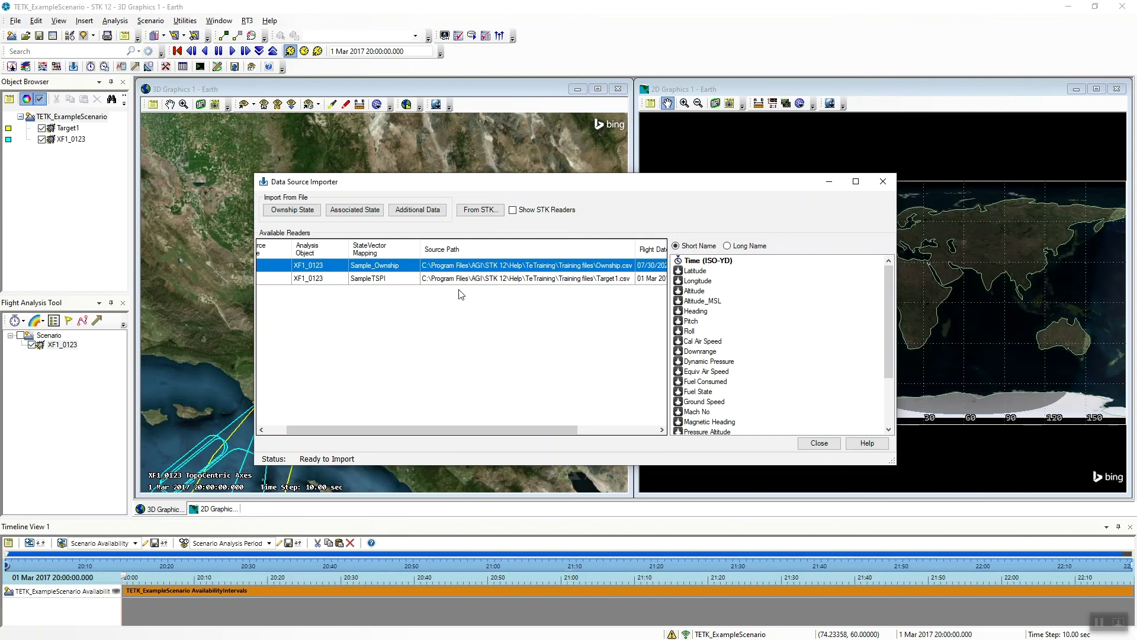
click(521, 213)
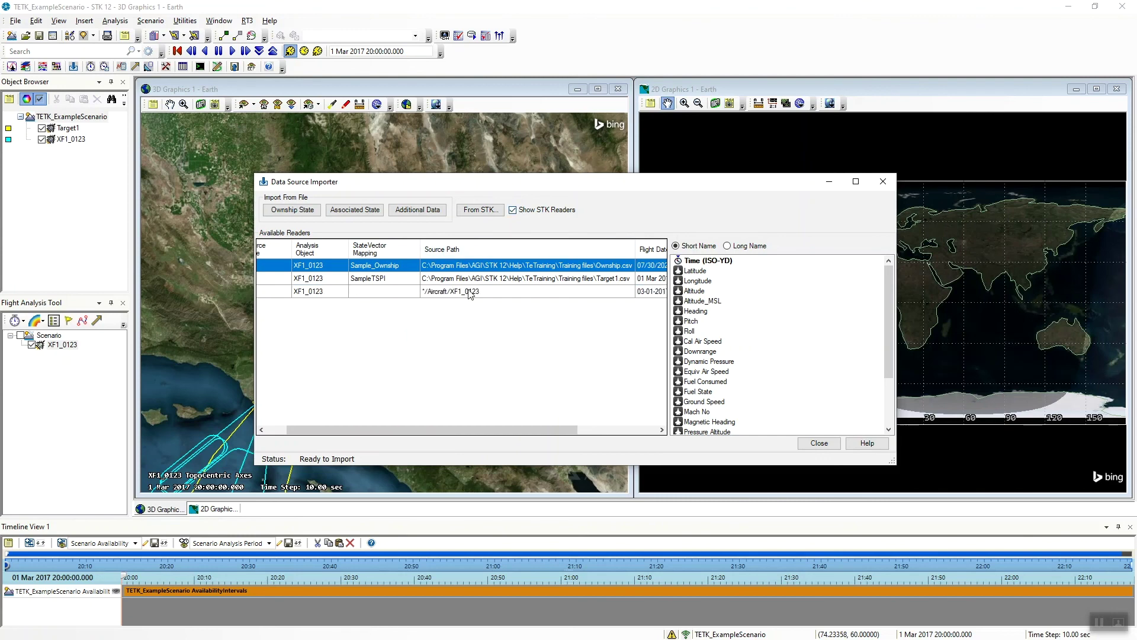